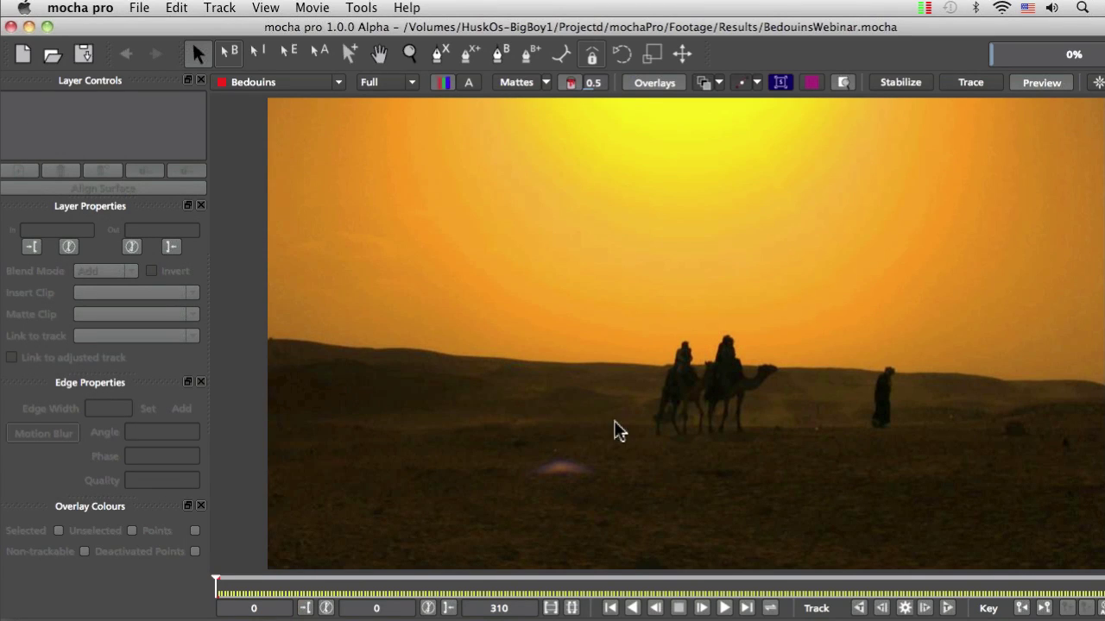
Preview the camel footage to frame 75, rewind to frame 0 and pick the X-Spline tool.
click(725, 609)
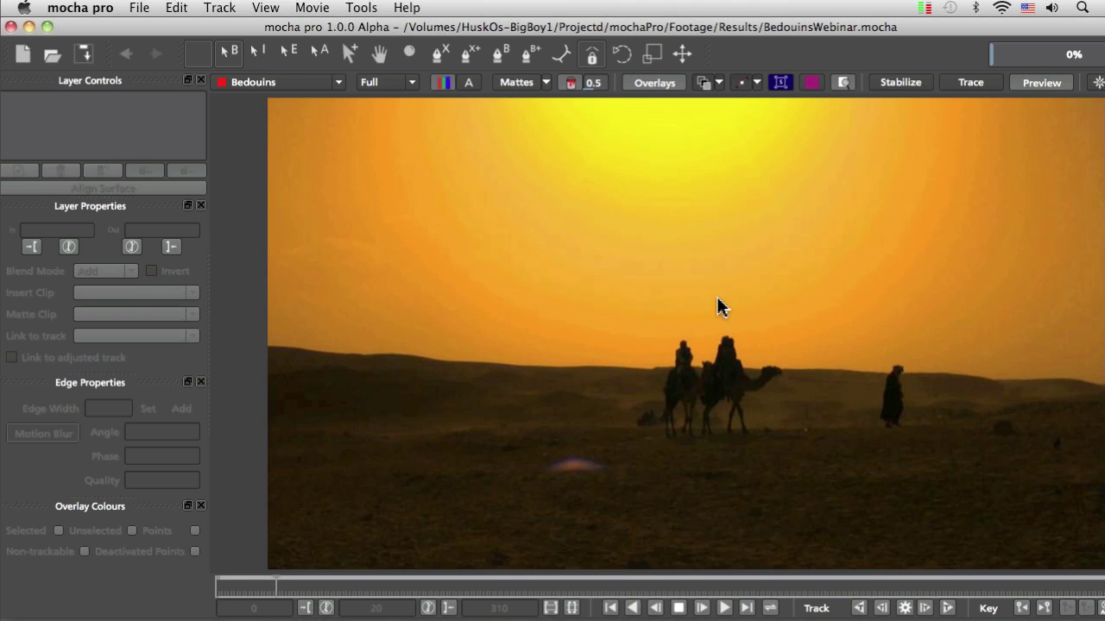
click(680, 609)
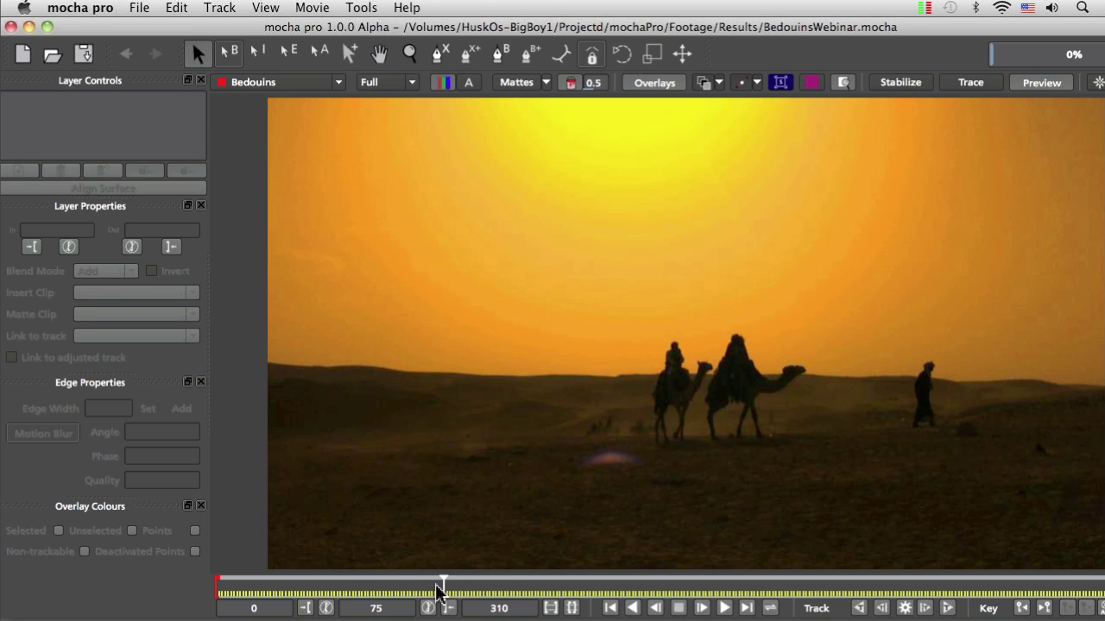
mouse_move(438, 584)
mouse_down()
mouse_move(216, 587)
mouse_move(392, 585)
mouse_up()
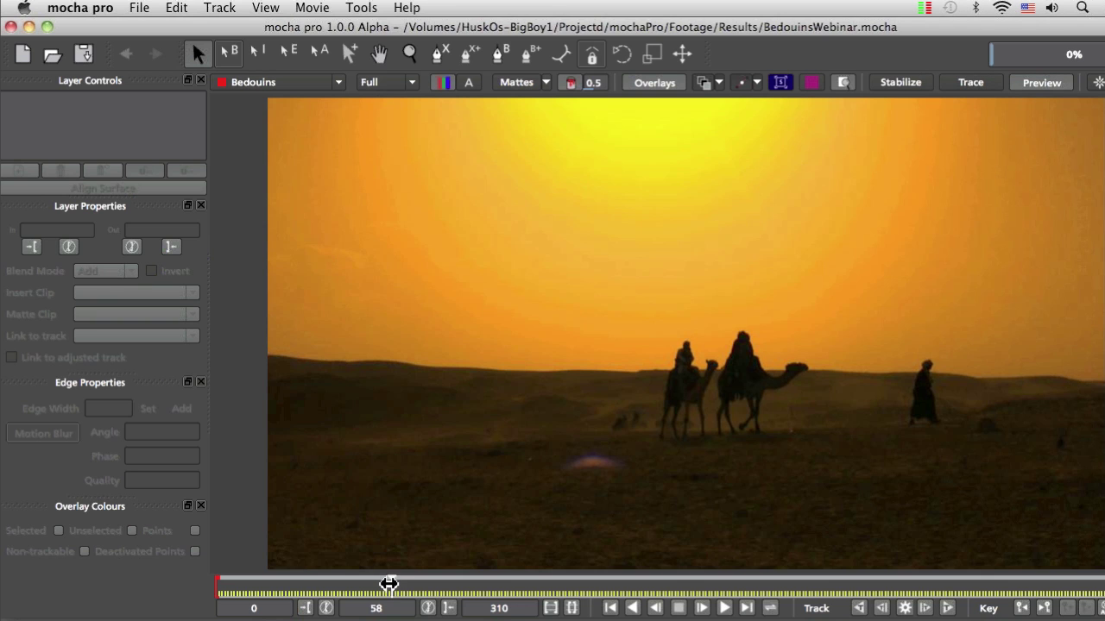
drag(389, 584, 213, 588)
click(438, 57)
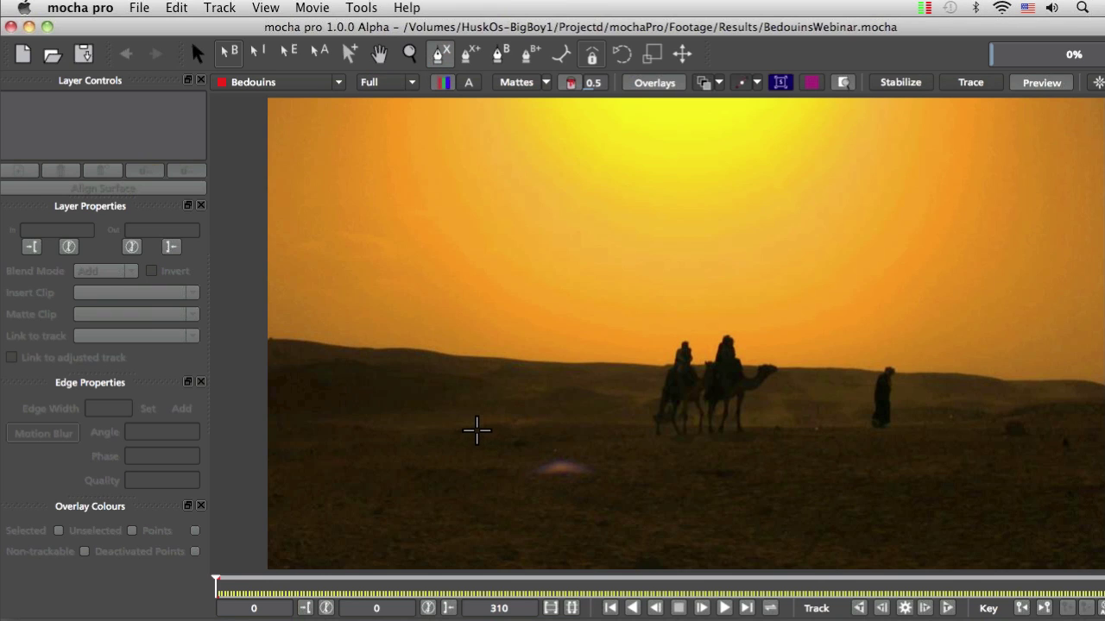
Draw a closed five-point spline around the ground near the flare and pull its upper-left point left.
click(471, 435)
click(414, 542)
click(707, 535)
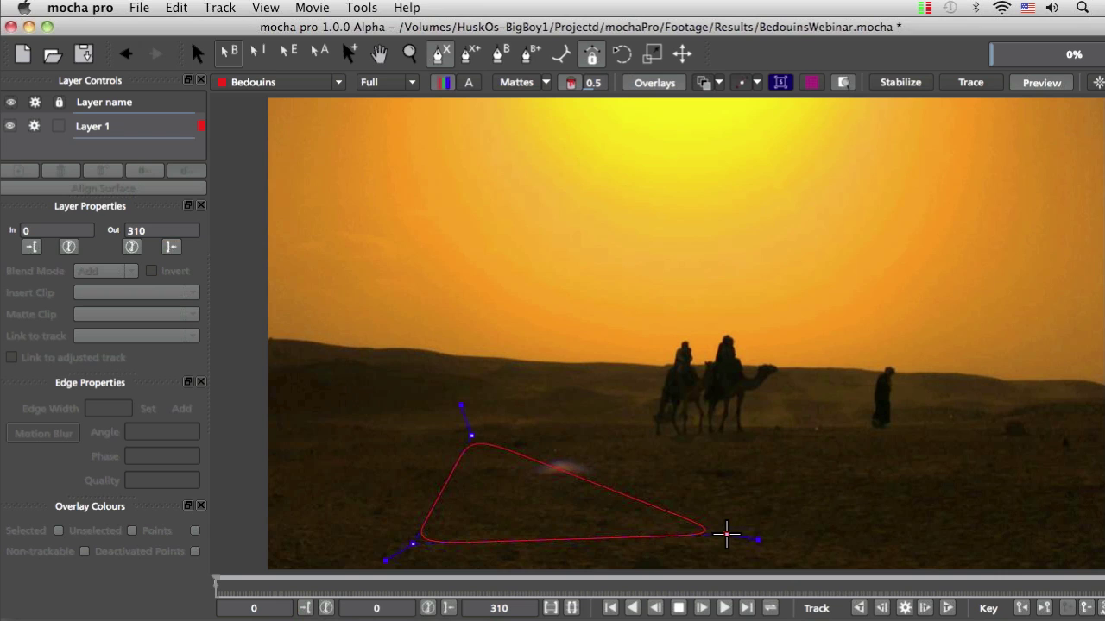
click(721, 448)
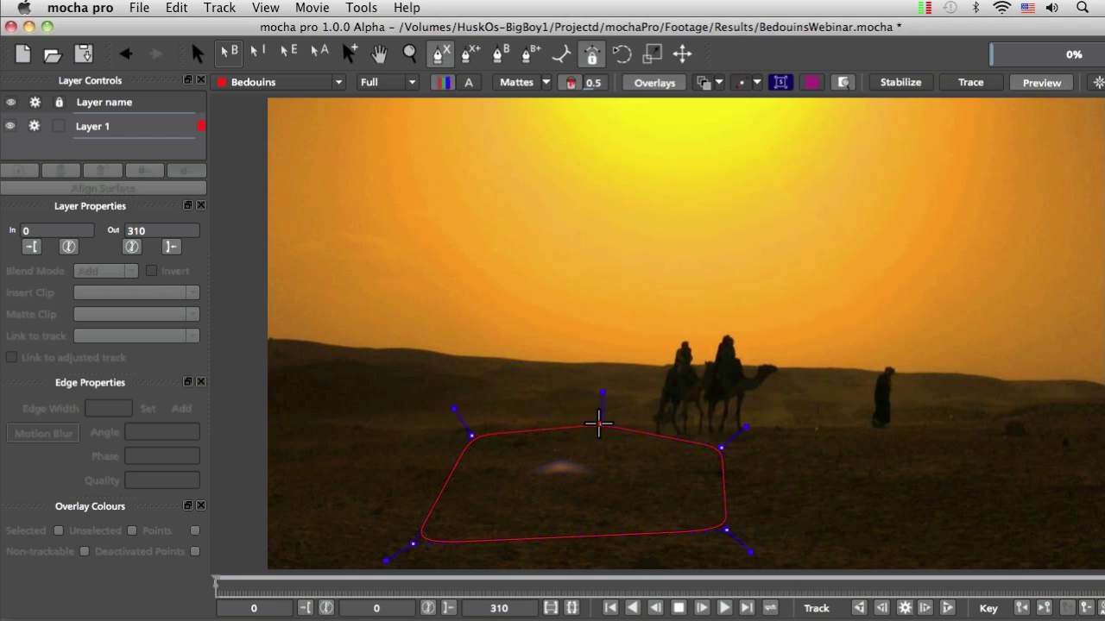
click(583, 428)
click(471, 436)
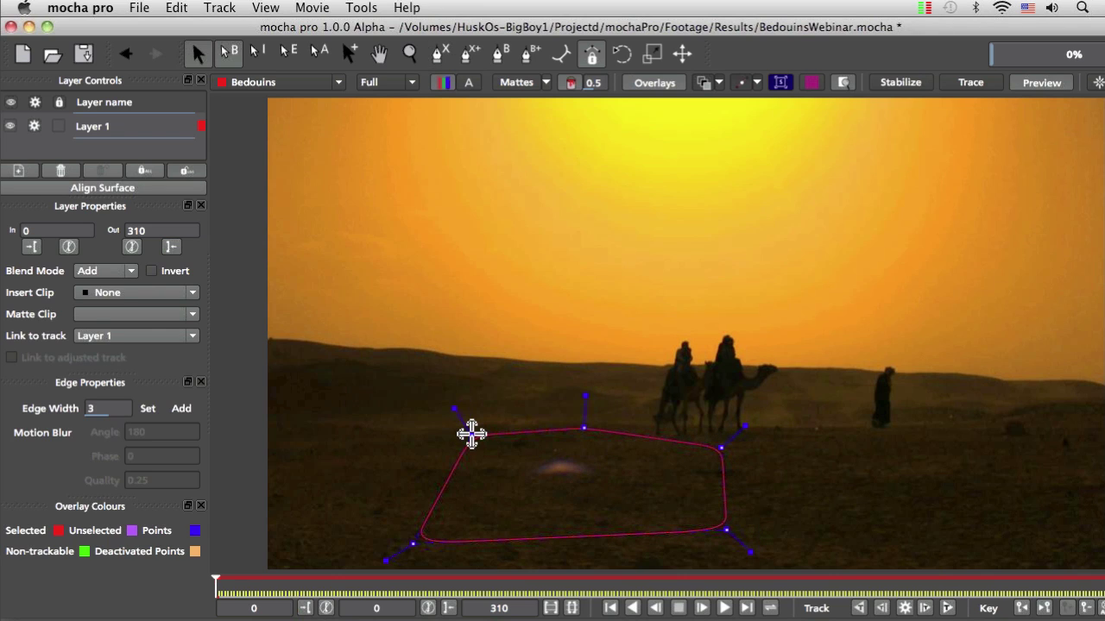
drag(471, 434, 448, 432)
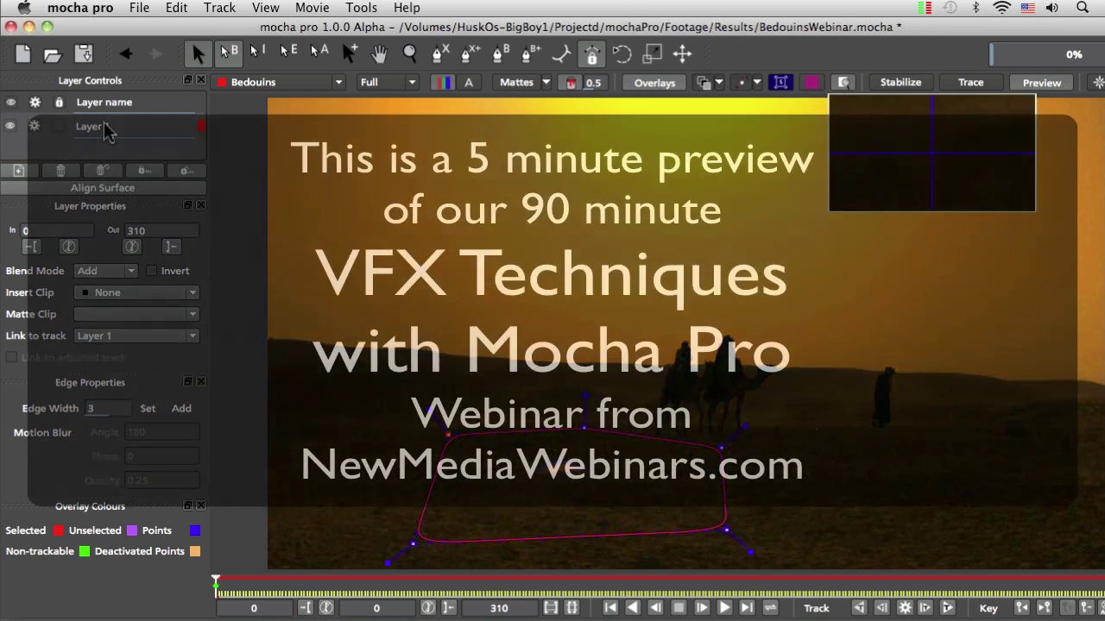
Rename Layer 1 to BG.
double_click(106, 128)
text(BG)
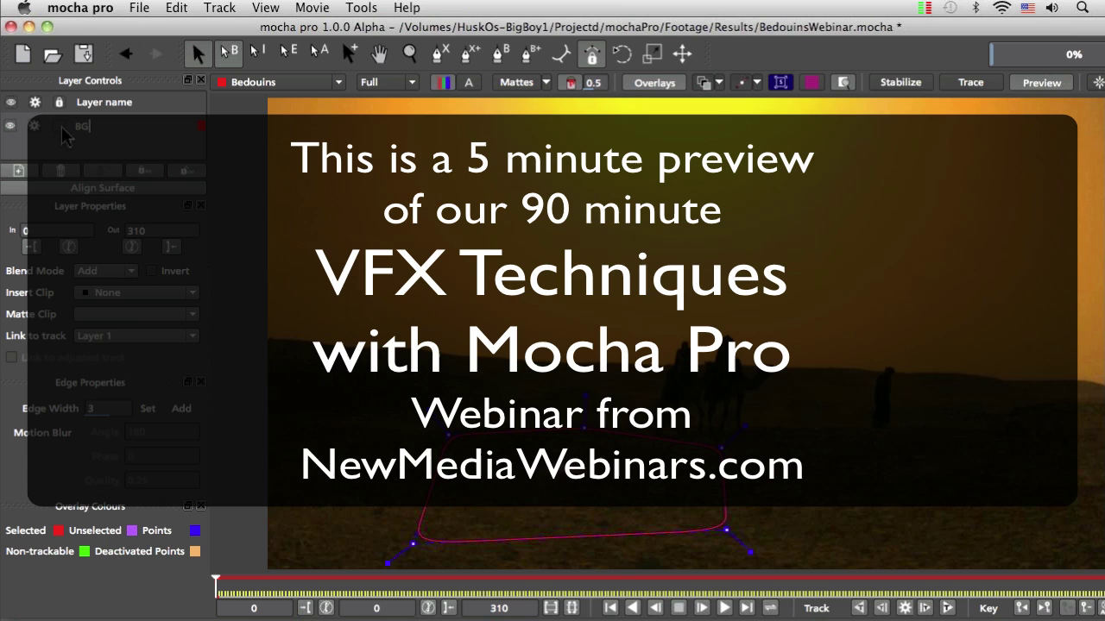
key(Return)
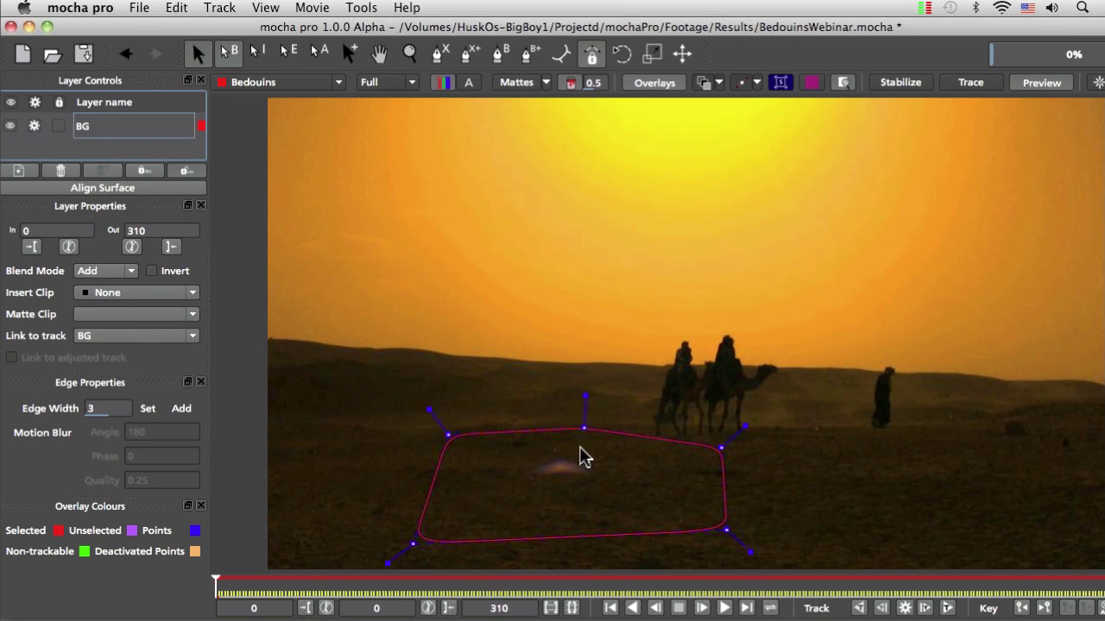
click(440, 53)
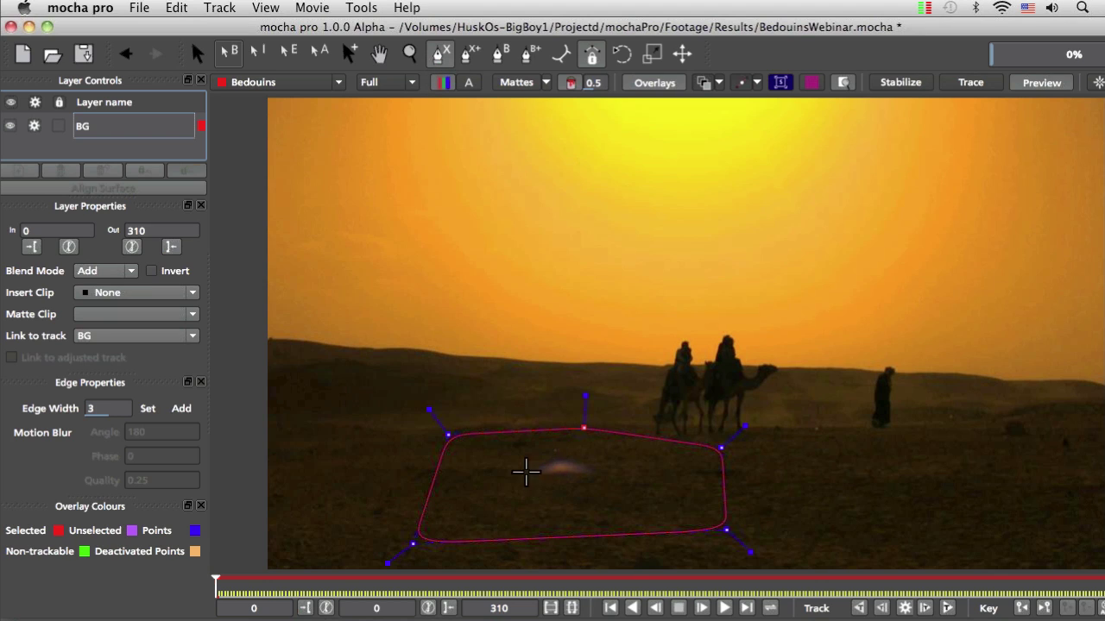
Trace a closed five-point spline tightly around the lens flare and nudge its upper points.
click(533, 466)
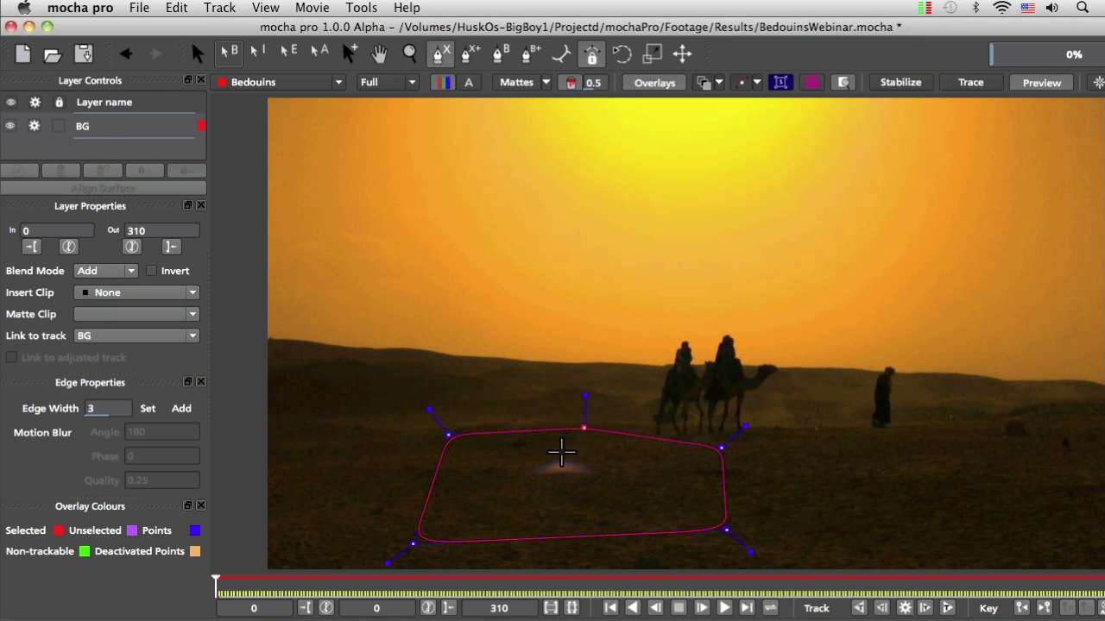
click(567, 455)
click(602, 466)
click(601, 486)
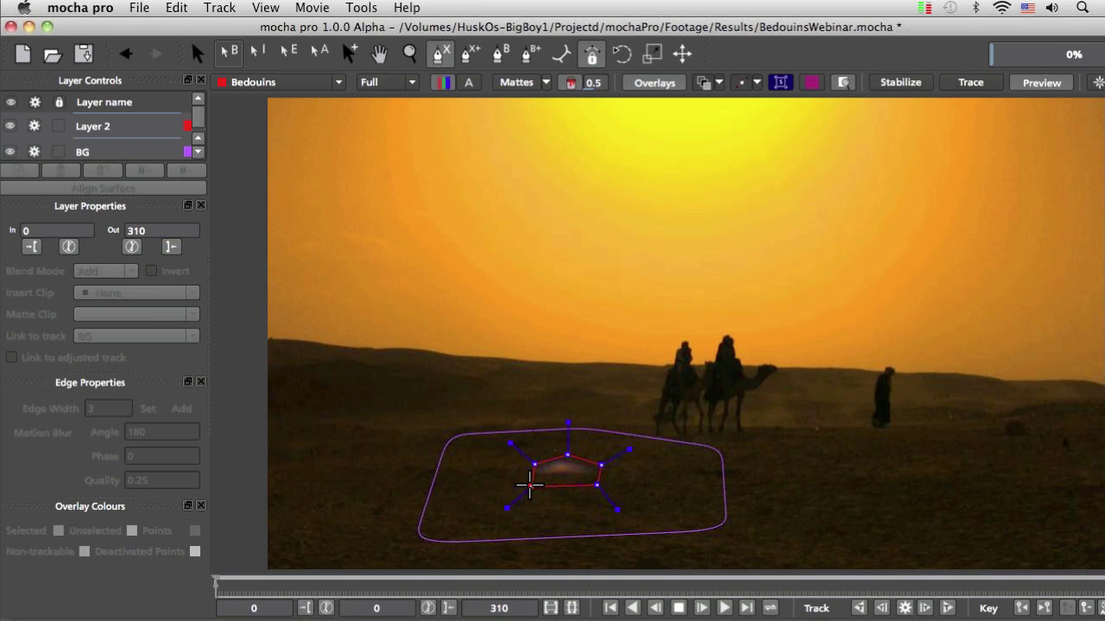
click(527, 481)
right_click(528, 480)
drag(536, 463, 604, 464)
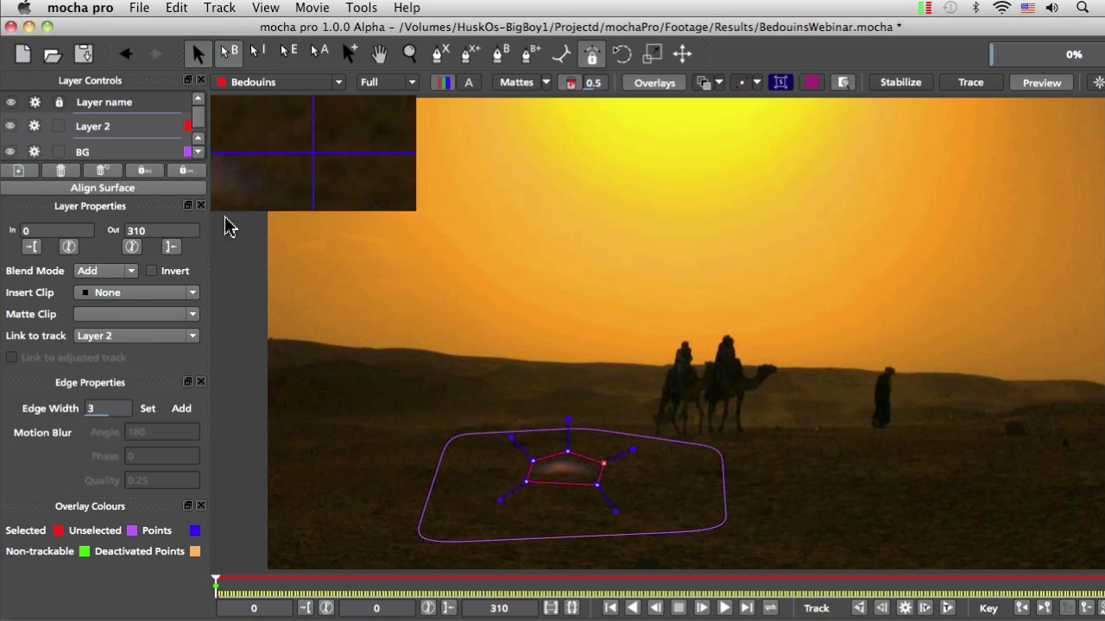
Rename Layer 2 to Lens flare.
double_click(95, 126)
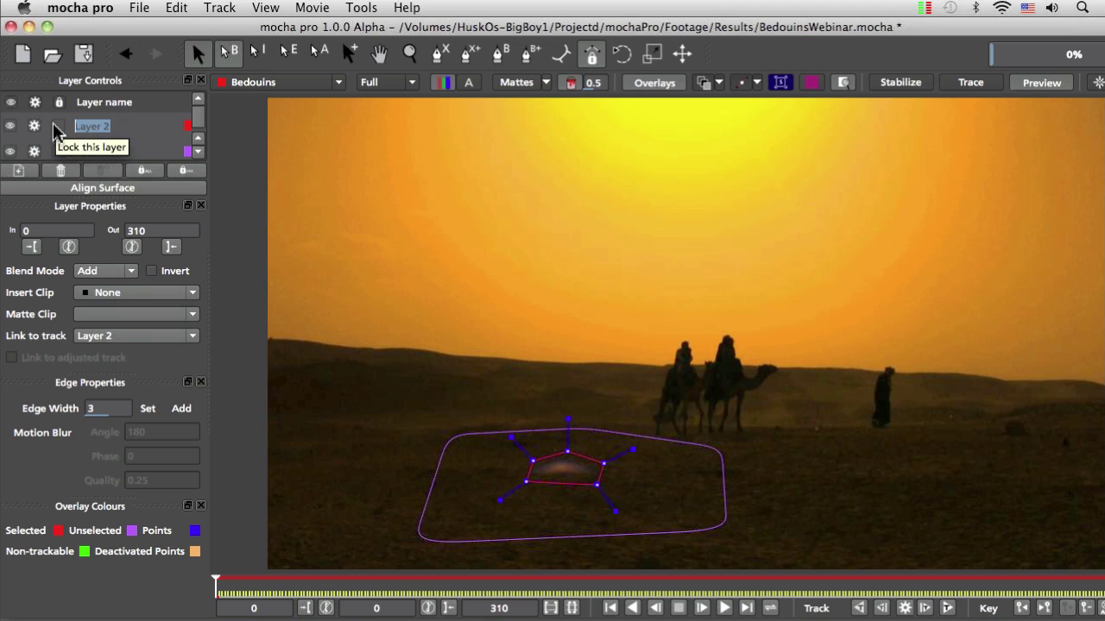
text(Lens flar)
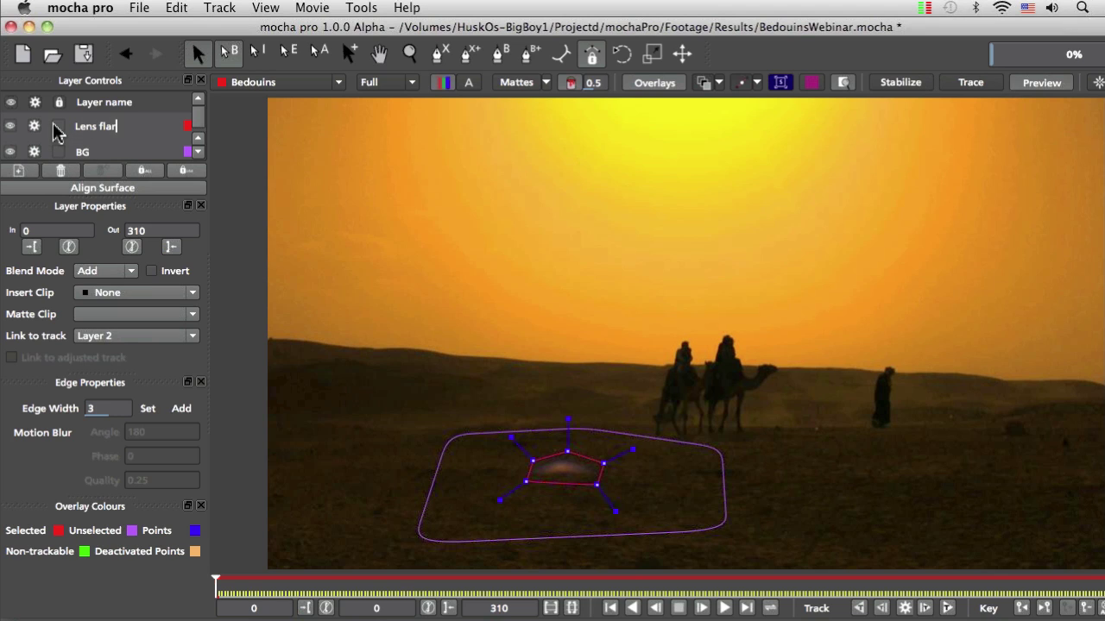
text(e)
key(Return)
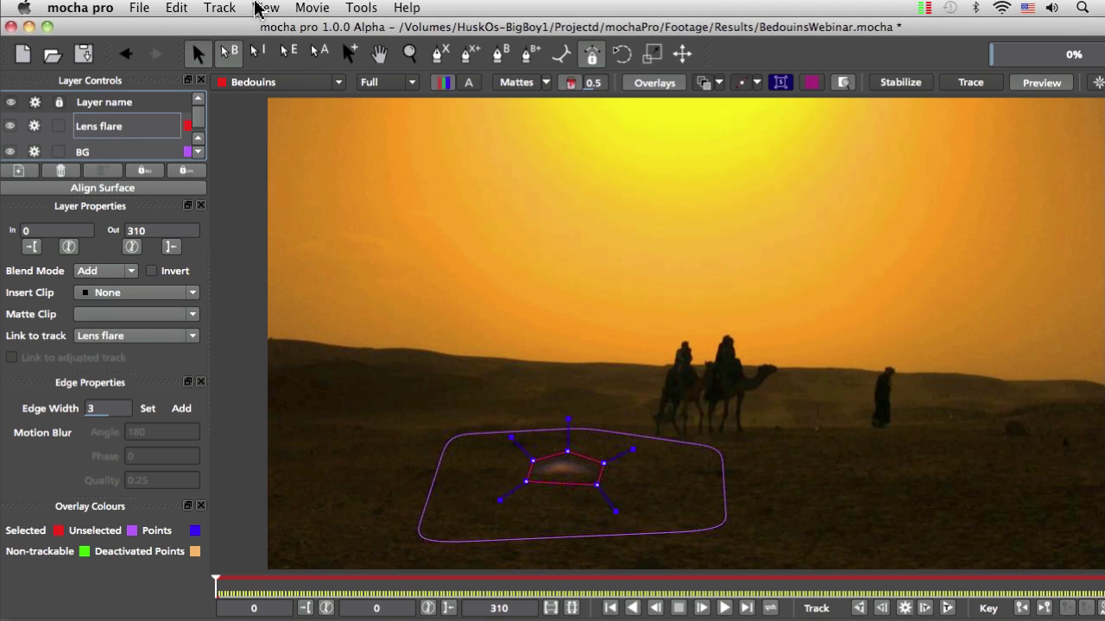
click(260, 8)
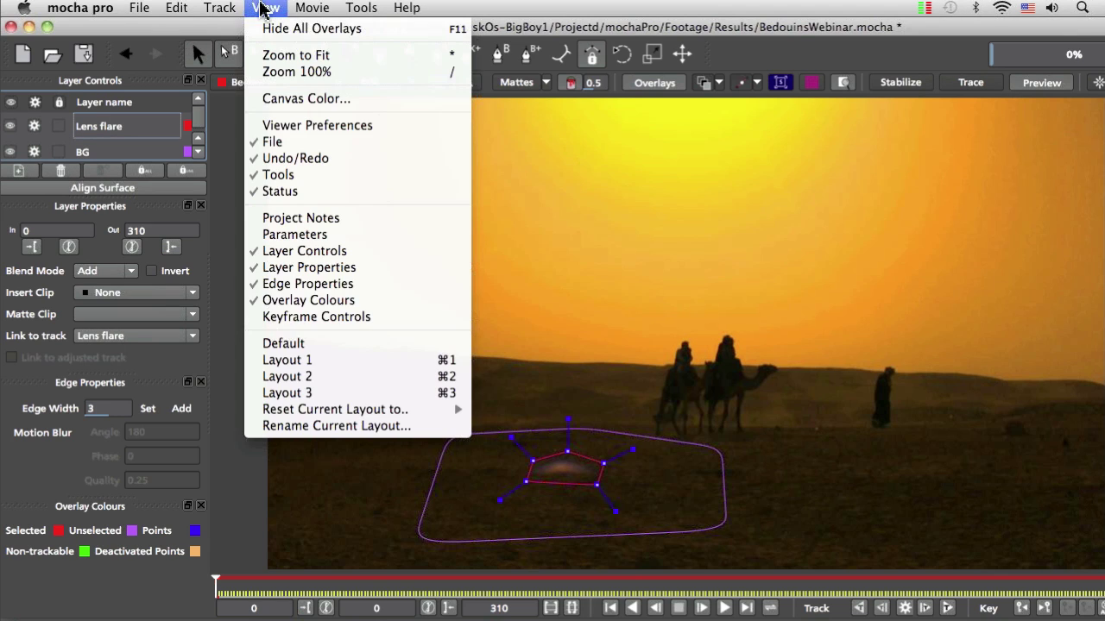
Restore the default panel layout and enlarge the parameters area.
click(305, 347)
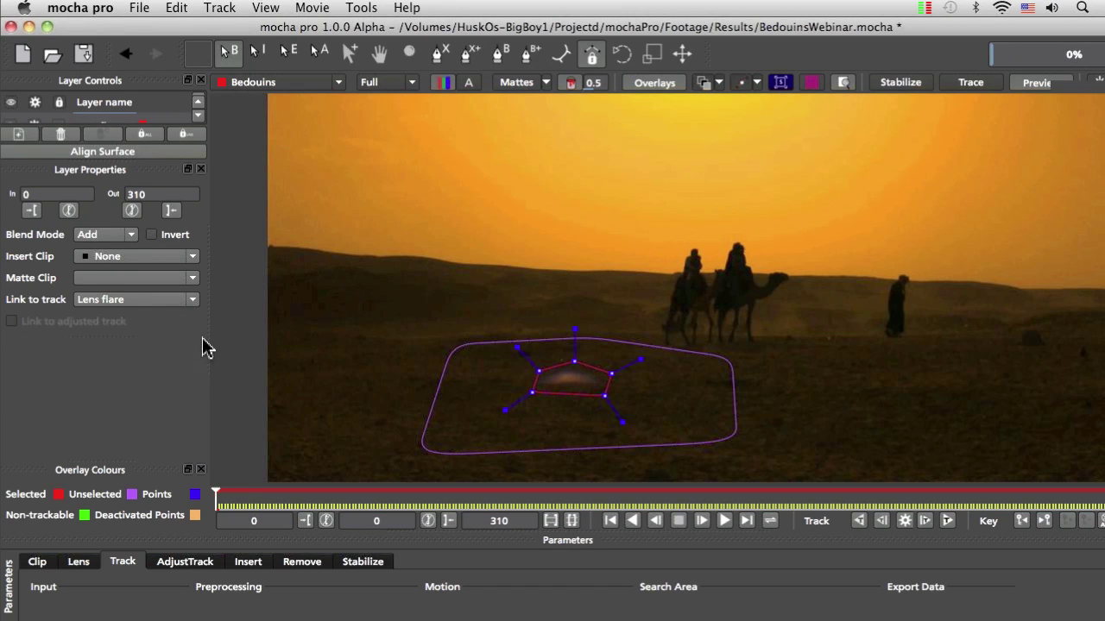
click(201, 346)
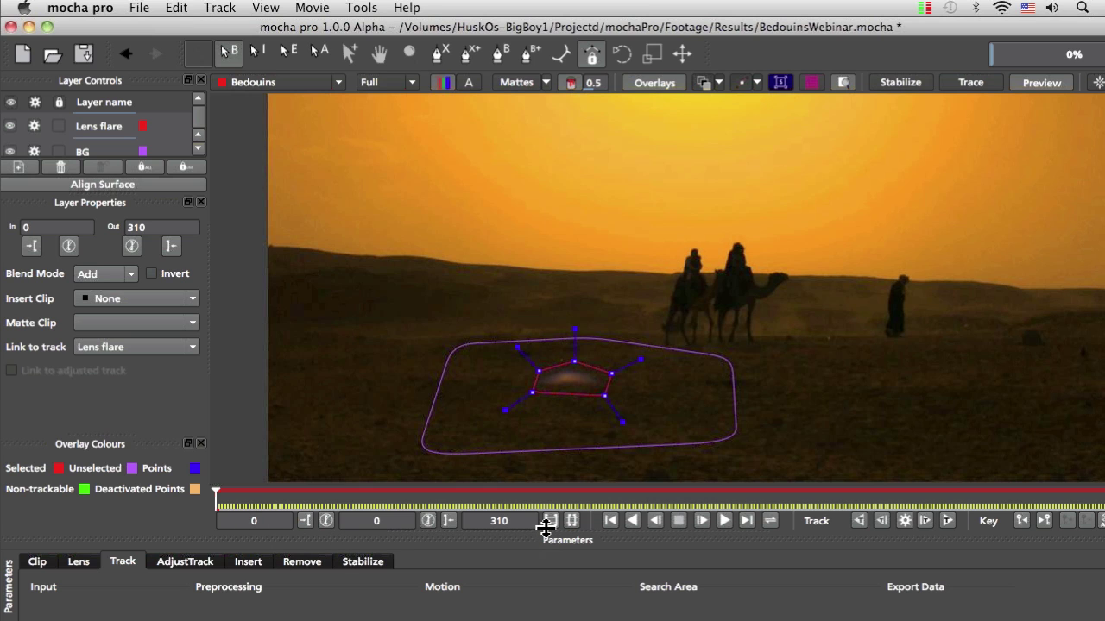
drag(545, 529, 545, 523)
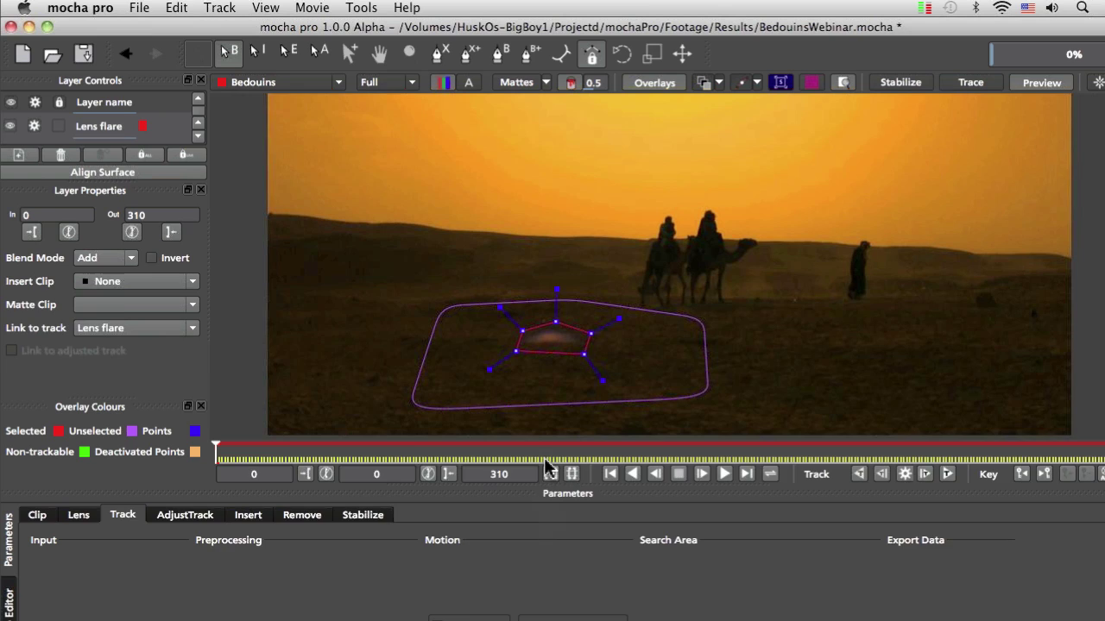
drag(545, 469, 533, 431)
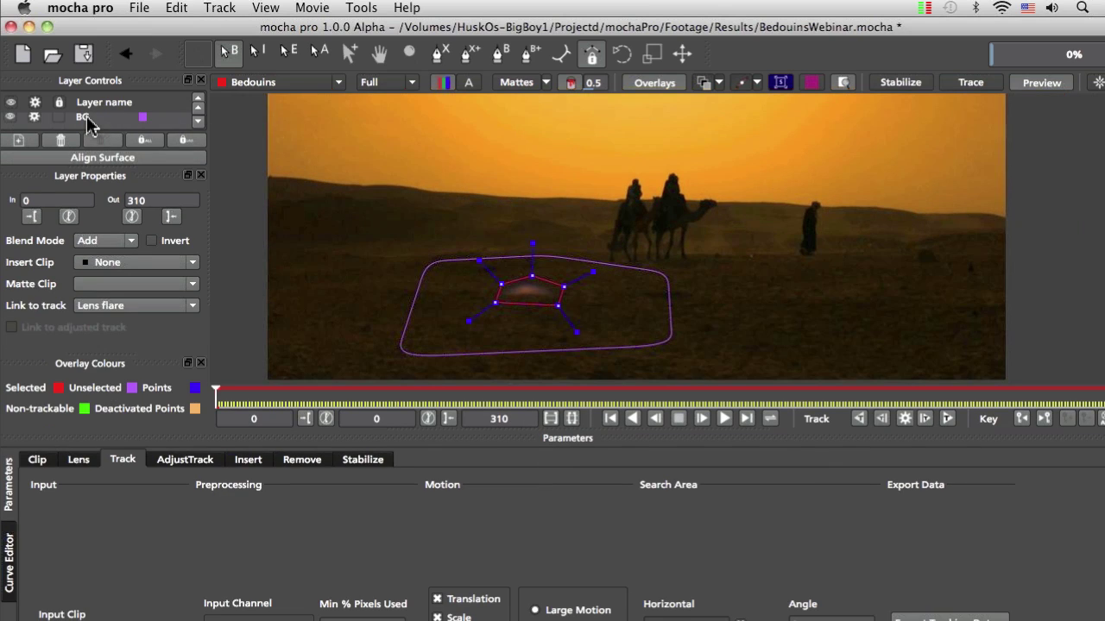
Set the BG layer to track without Rotation and Scale, then close Layer Properties.
click(87, 122)
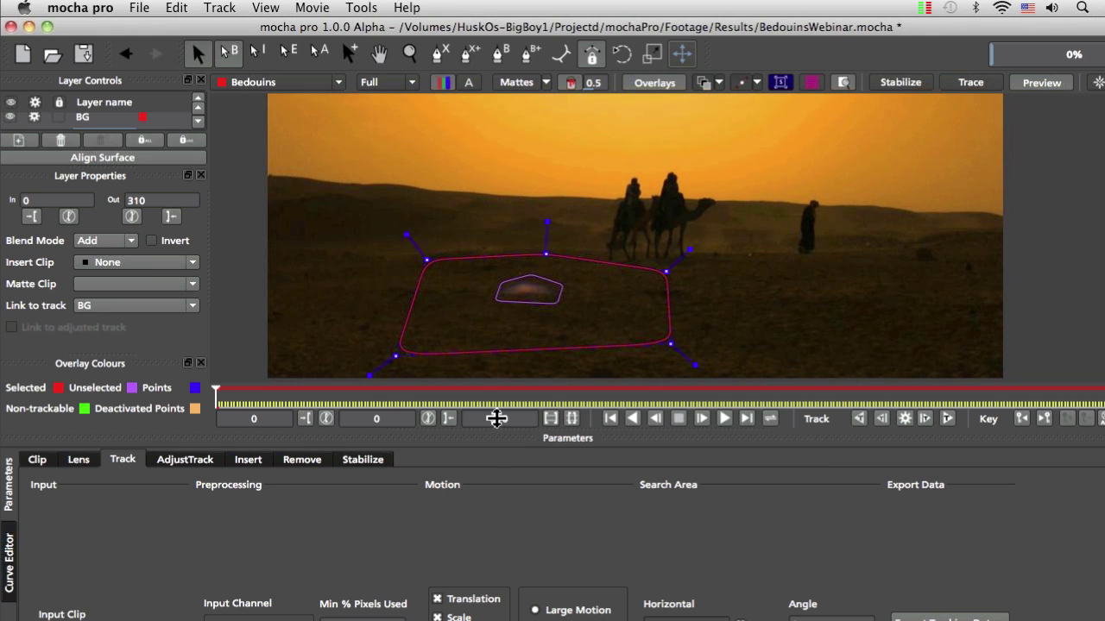
mouse_move(498, 429)
mouse_down()
mouse_move(494, 396)
mouse_move(474, 474)
mouse_up()
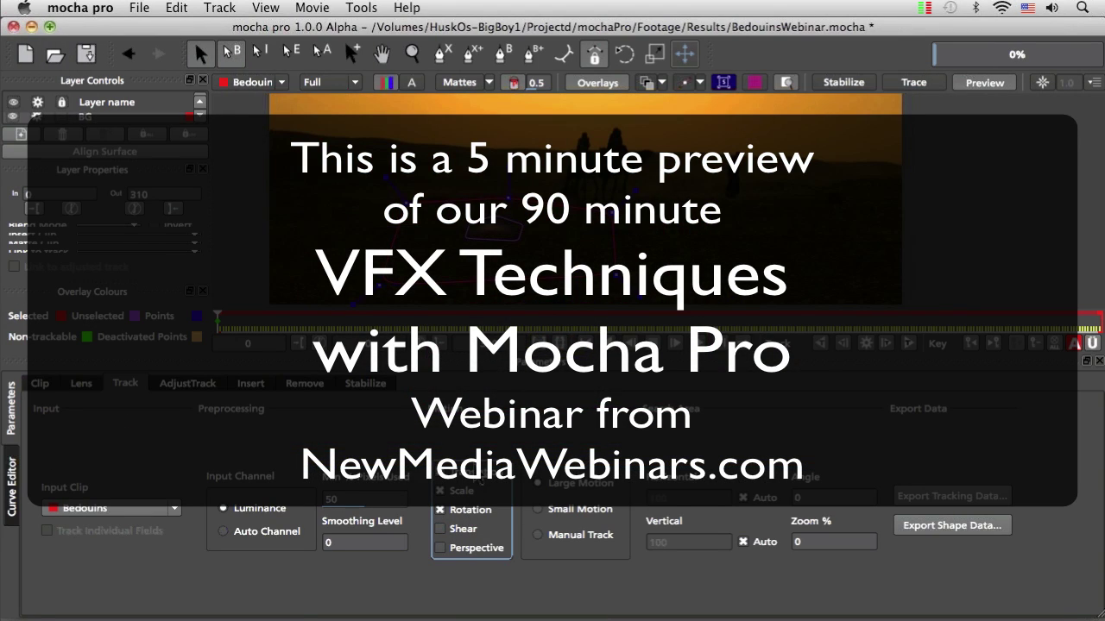
click(478, 511)
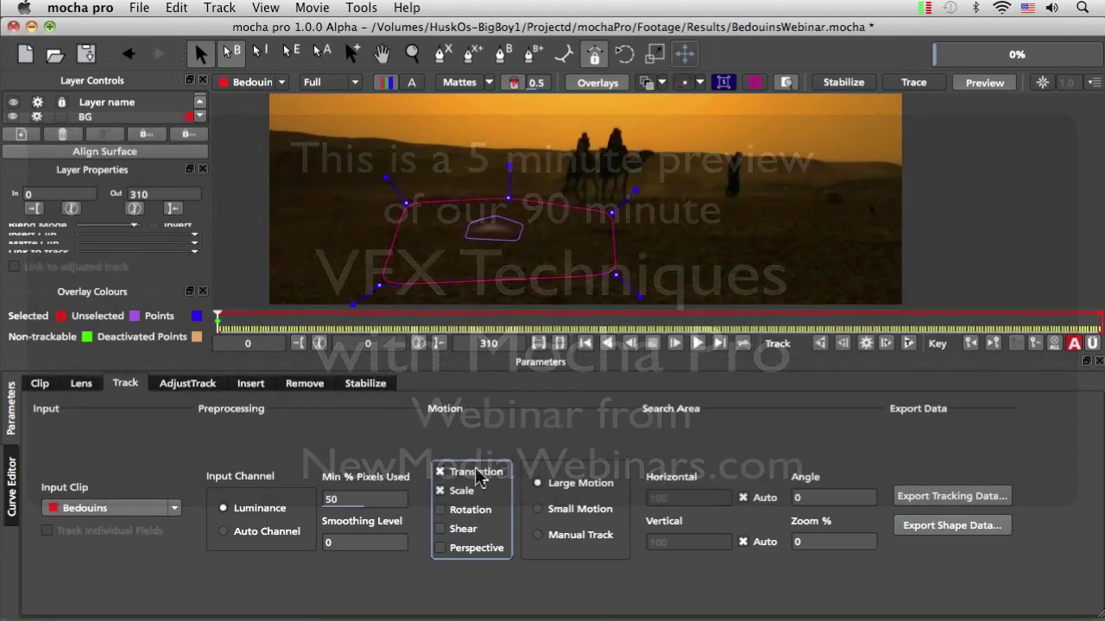
click(460, 490)
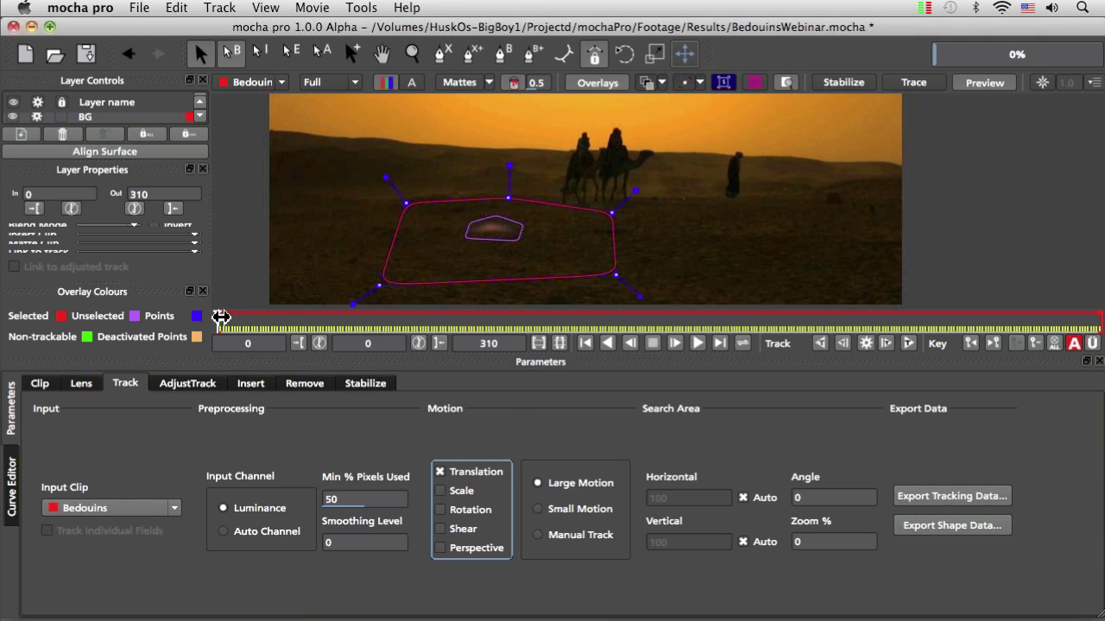
mouse_move(221, 318)
mouse_down()
mouse_move(506, 322)
mouse_move(217, 322)
mouse_up()
click(199, 117)
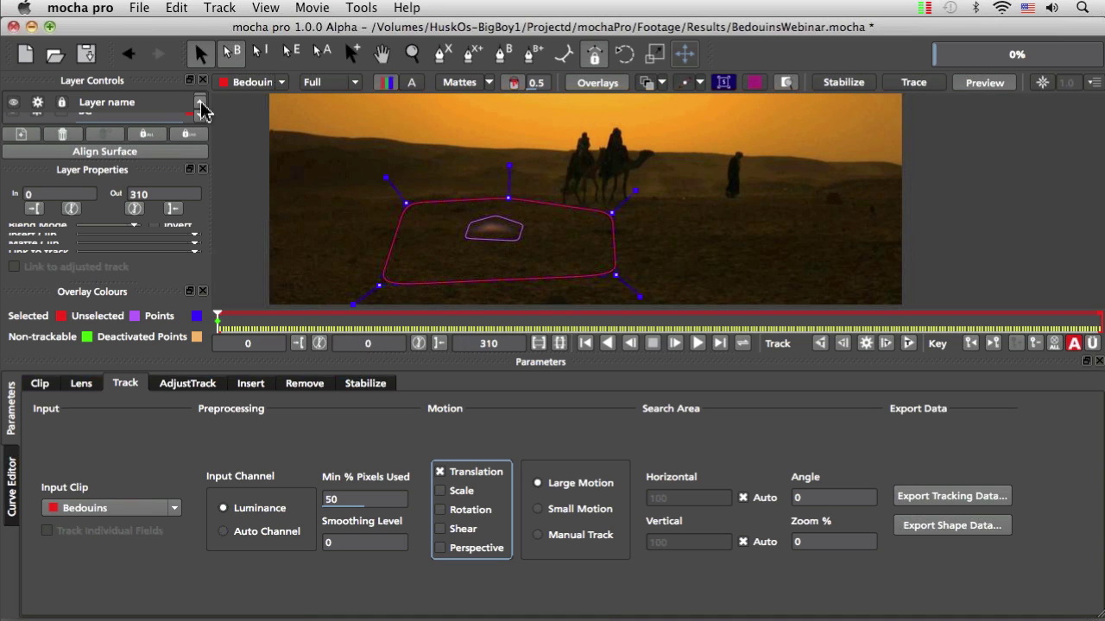
click(203, 172)
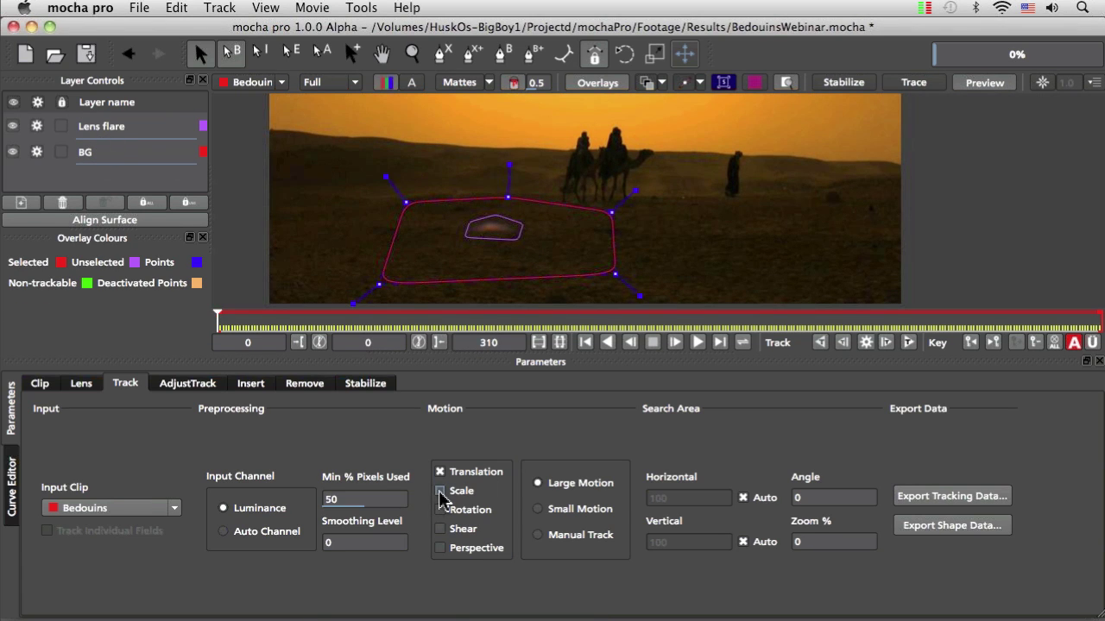
Set the Lens flare layer to track Translation only, without Scale, Rotation or Shear.
click(440, 491)
click(103, 128)
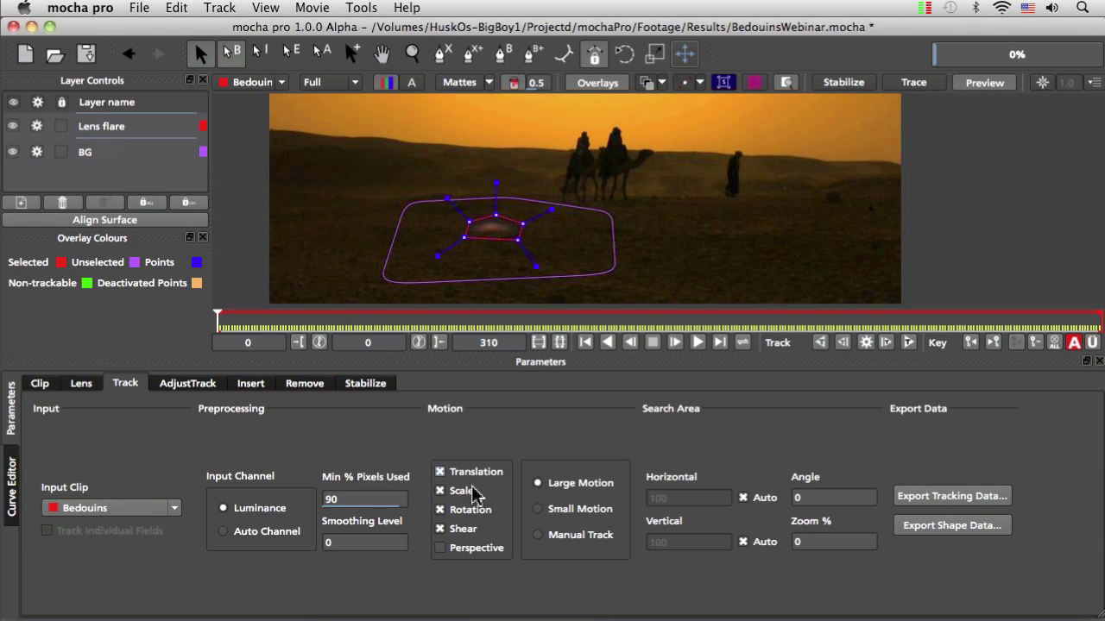
click(440, 529)
click(440, 510)
click(441, 491)
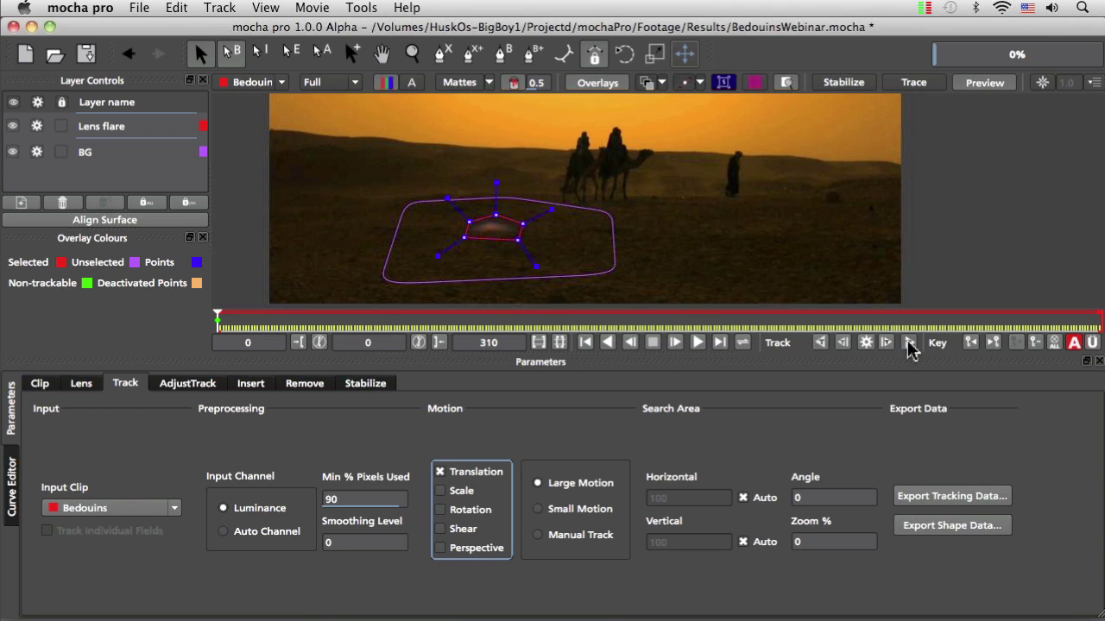
Track the shapes forward from frame 0, pausing once and stopping at frame 54.
click(864, 345)
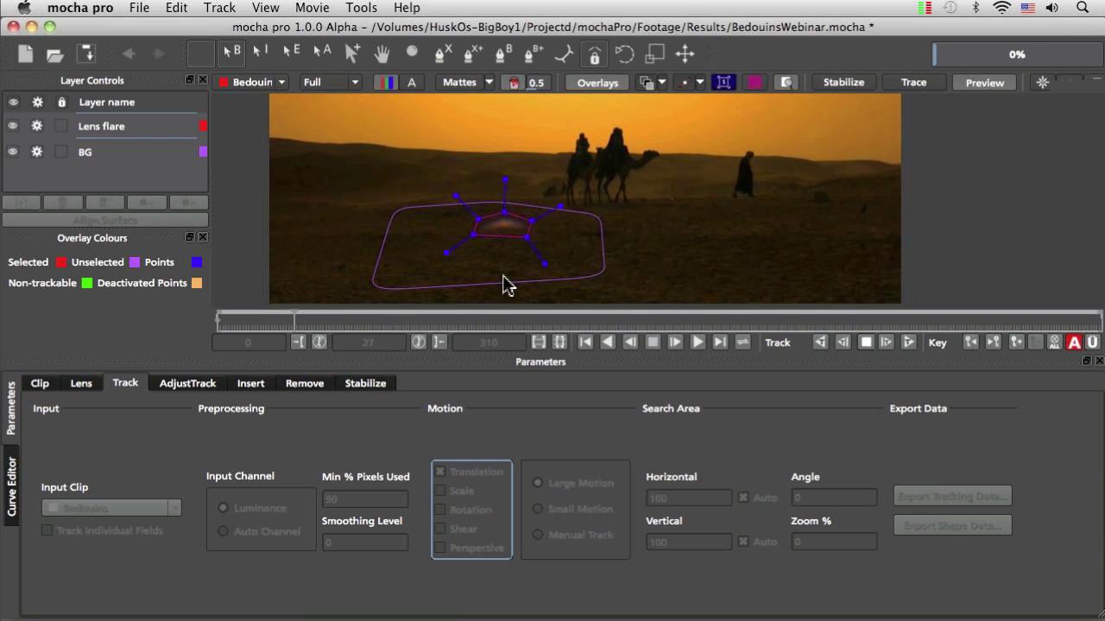
key(Escape)
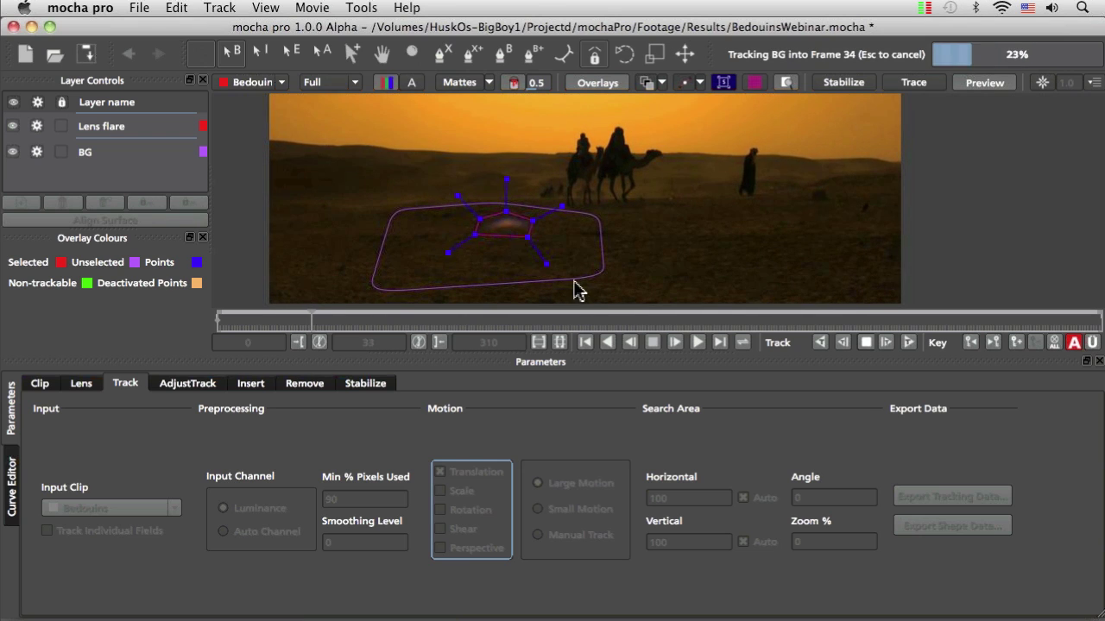
click(866, 343)
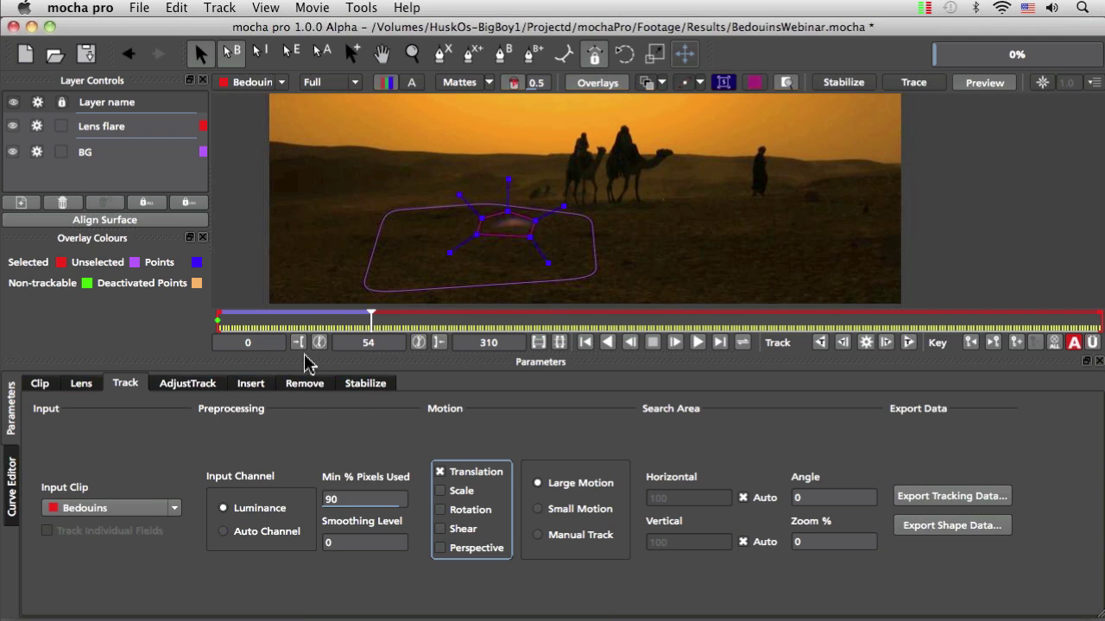
In the Remove module, enable Lens flare, hide overlays, render Remove_Bedouins, then unlock the layer.
click(304, 388)
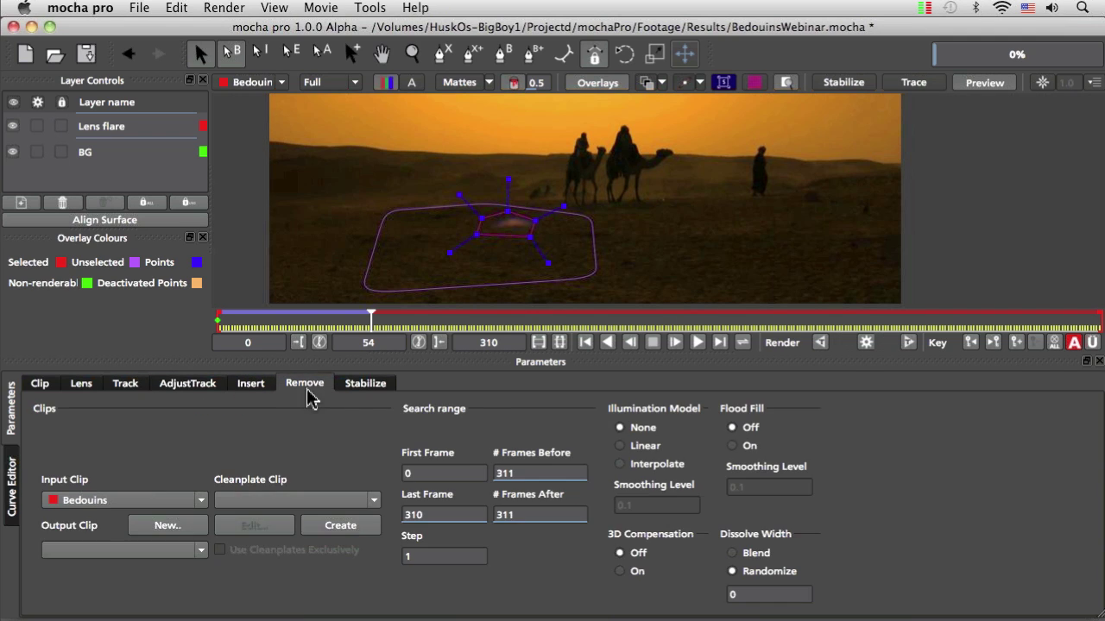
click(37, 127)
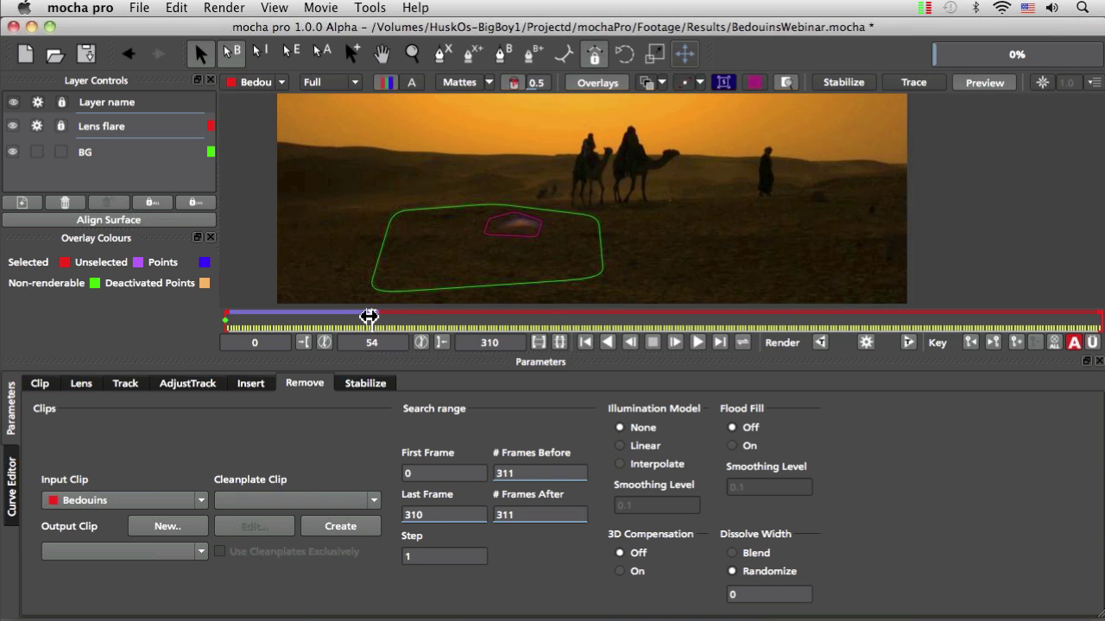
drag(369, 316, 318, 314)
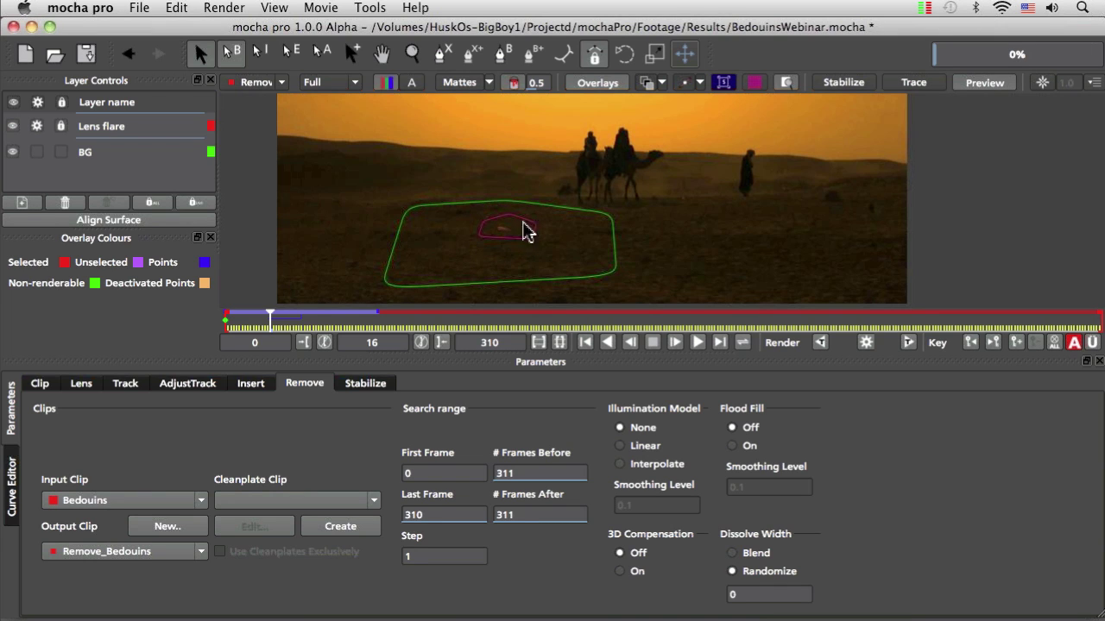
click(647, 82)
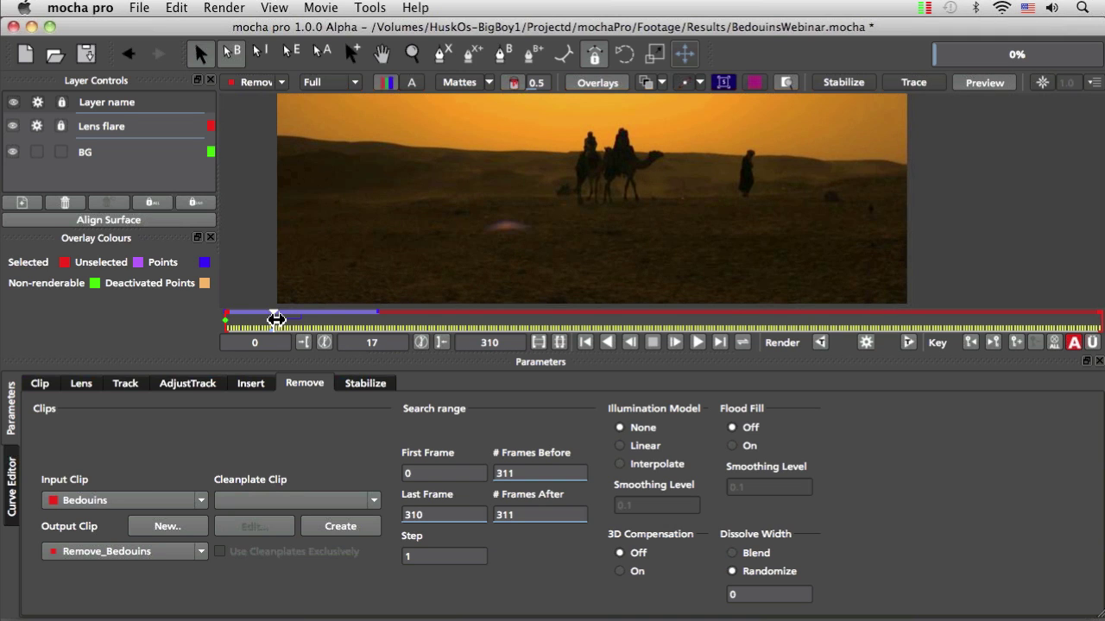
drag(275, 319, 226, 318)
click(865, 342)
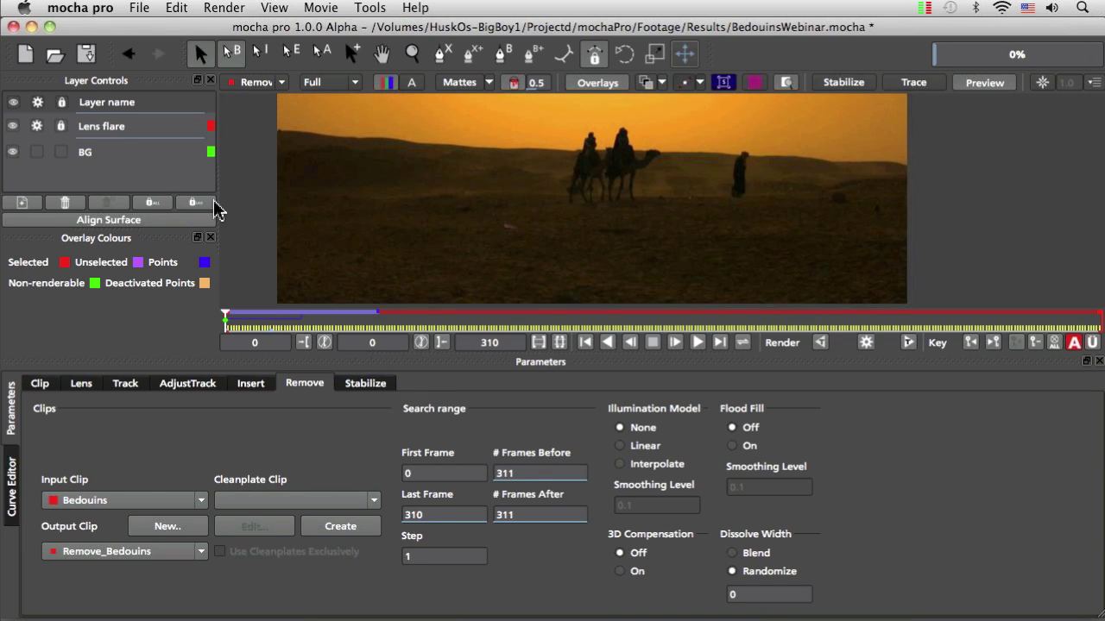
click(60, 126)
Turn overlays back on, nudge the Lens flare surface and re-render the removal.
click(644, 79)
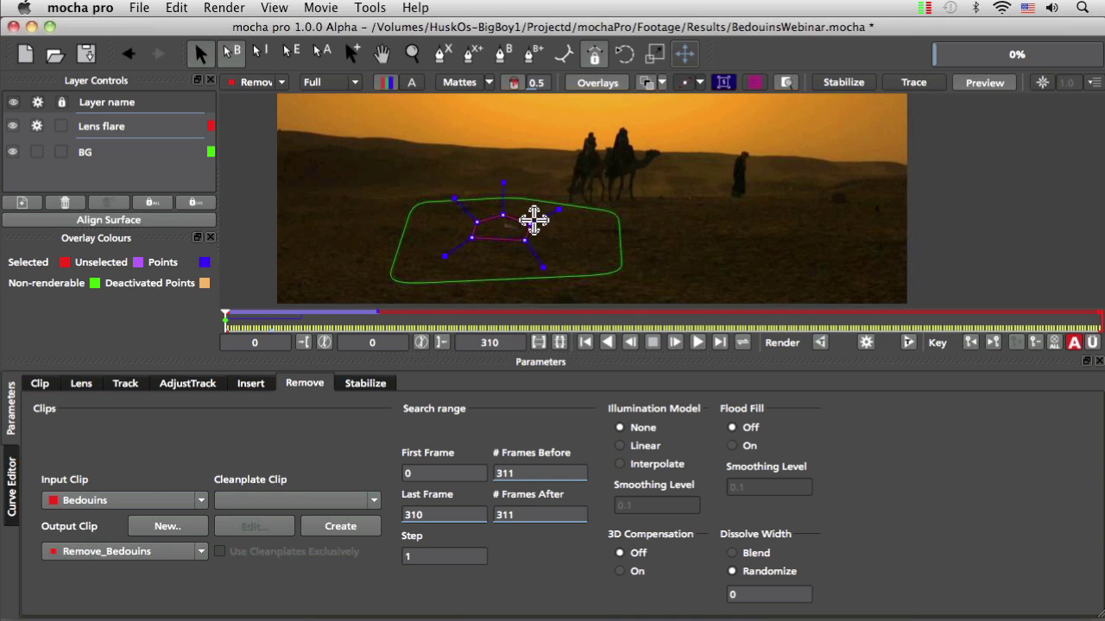
drag(531, 221, 527, 245)
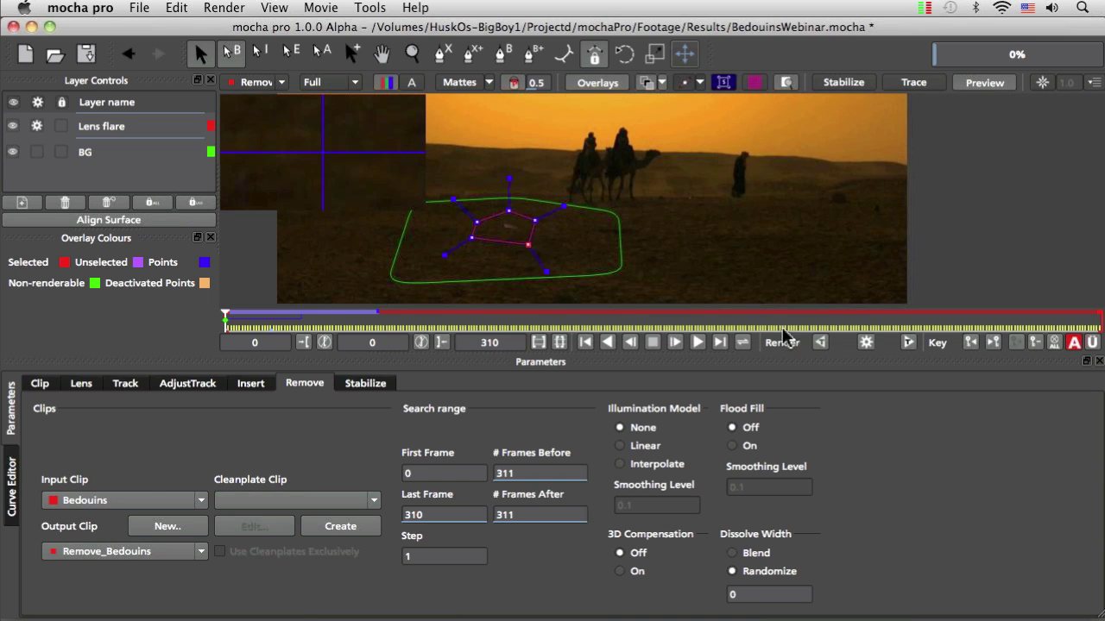
click(867, 343)
Choose Linear as the Remove module's illumination model.
click(649, 451)
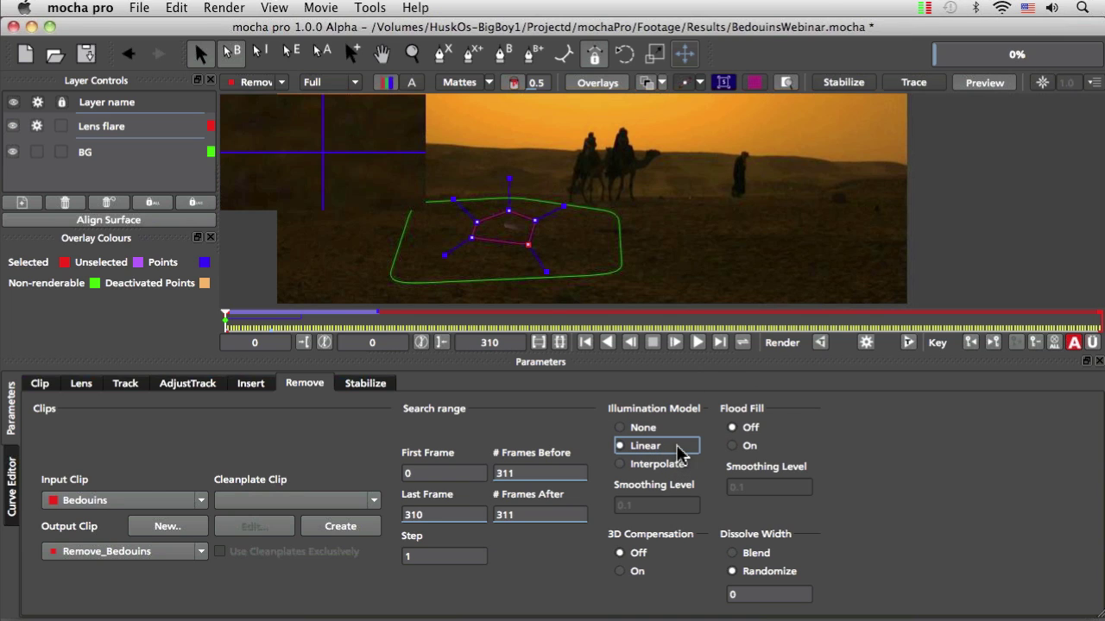